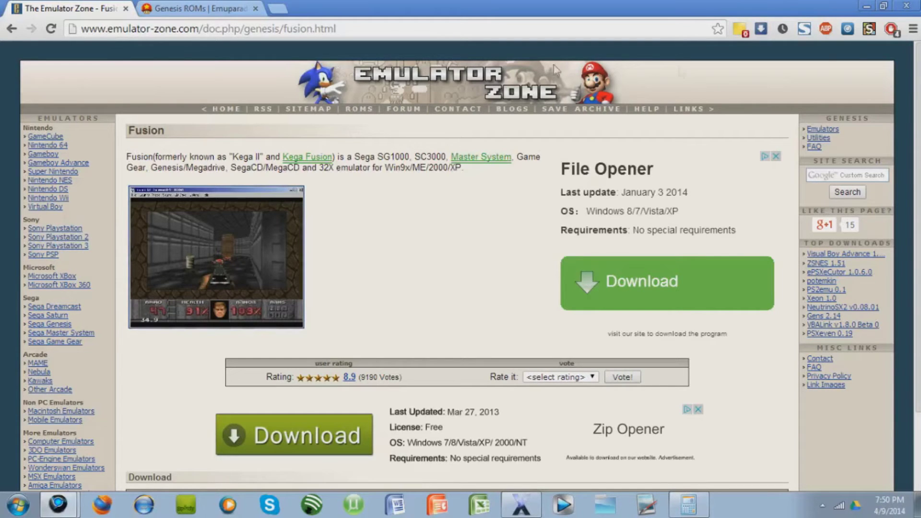
pyautogui.scroll(-2, 460, 259)
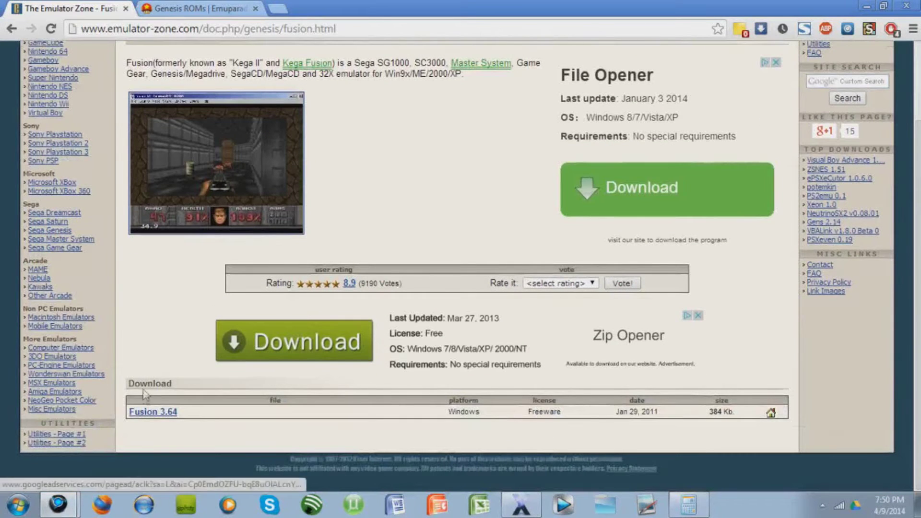
# - Download Fusion364.zip from Emulator Zone and switch to the Emuparadise Genesis ROMs page
pyautogui.click(146, 413)
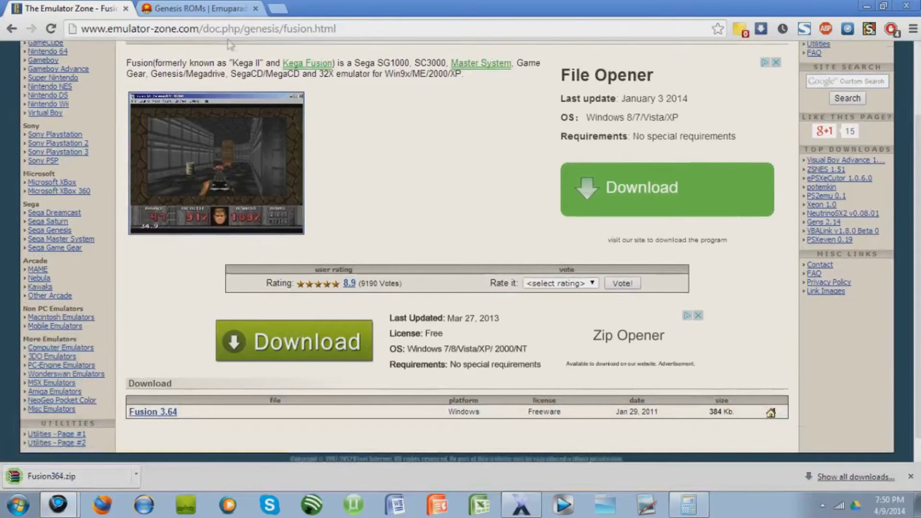
pyautogui.click(195, 8)
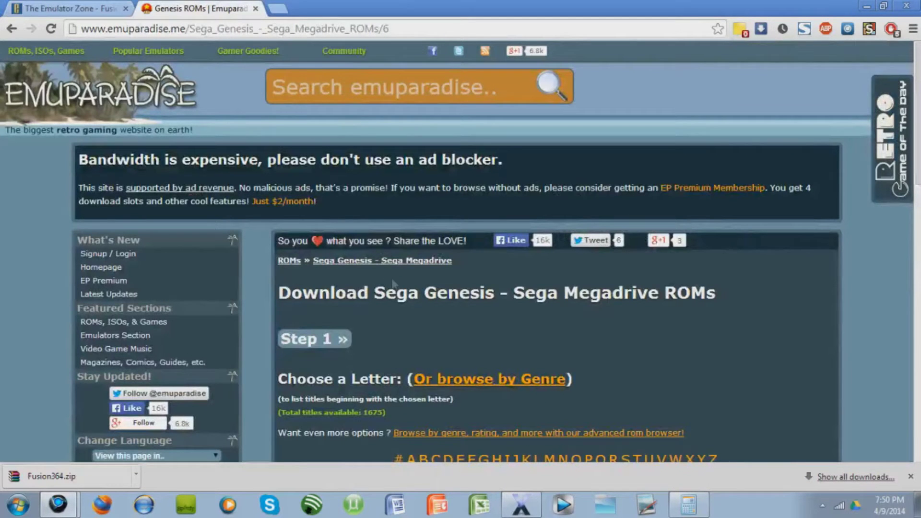
pyautogui.scroll(-1, 420, 337)
pyautogui.scroll(-4, 419, 334)
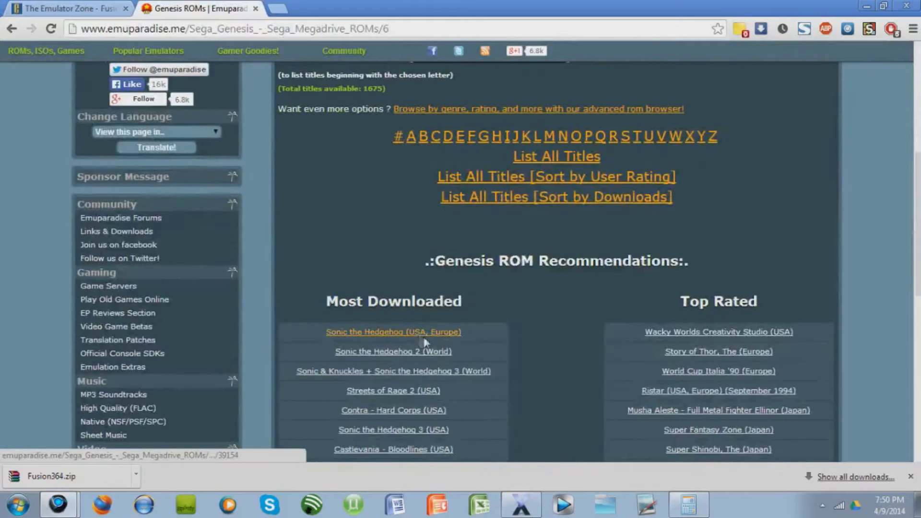
pyautogui.scroll(2, 398, 243)
pyautogui.scroll(1, 458, 144)
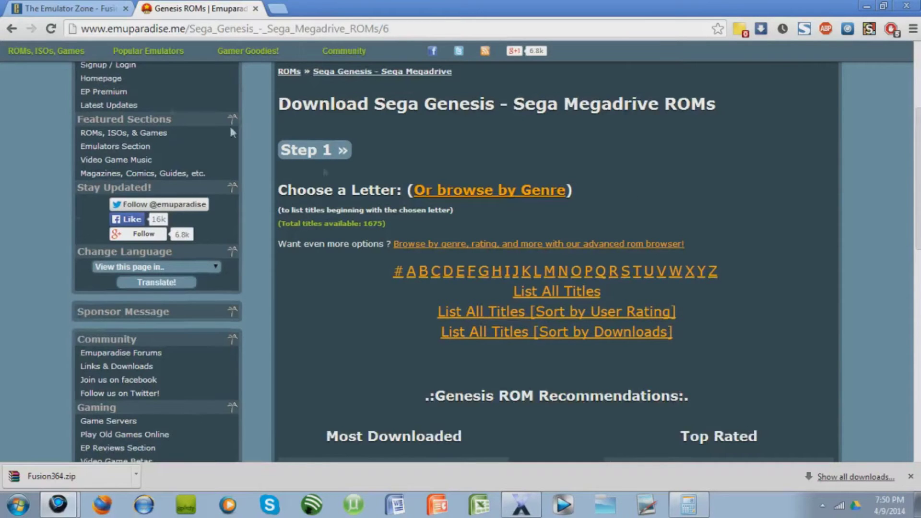
pyautogui.scroll(-3, 327, 267)
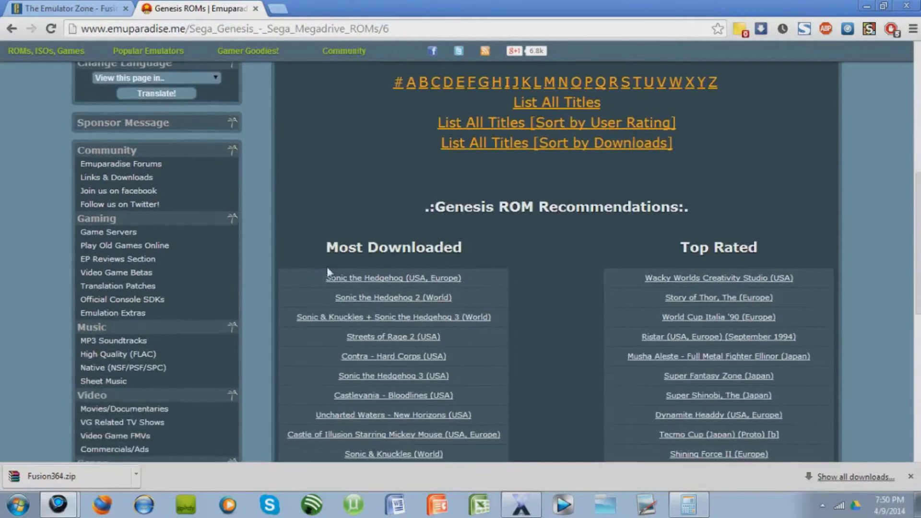
pyautogui.scroll(1, 454, 140)
pyautogui.scroll(-1, 507, 180)
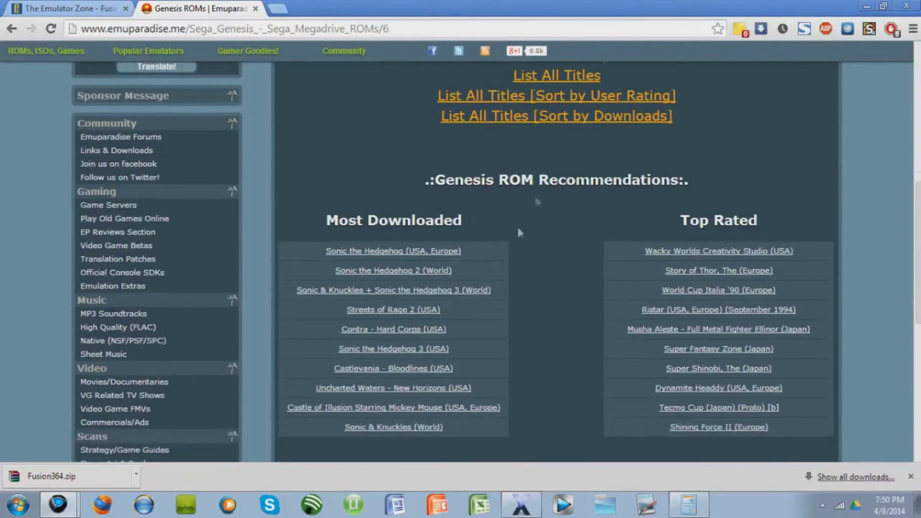
pyautogui.scroll(-2, 517, 226)
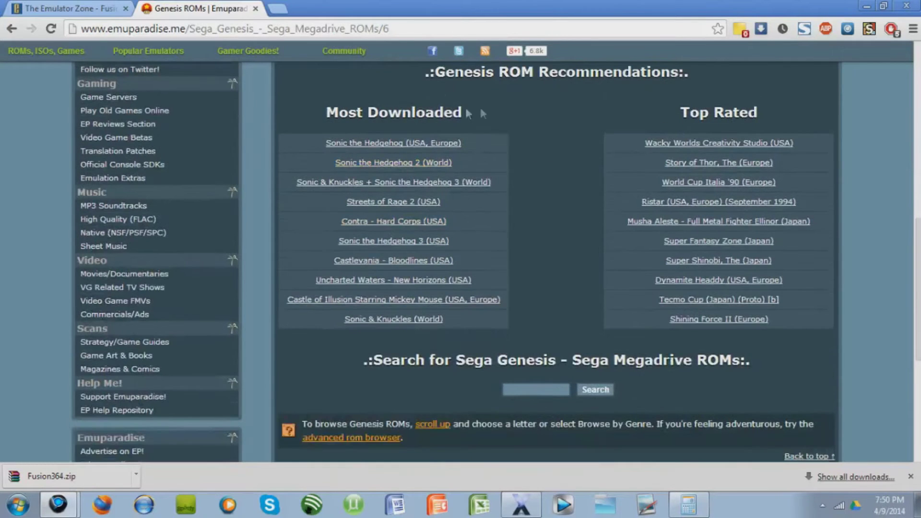
# - Choose Streets of Rage 2 (USA) from the Most Downloaded Genesis recommendations
pyautogui.click(400, 202)
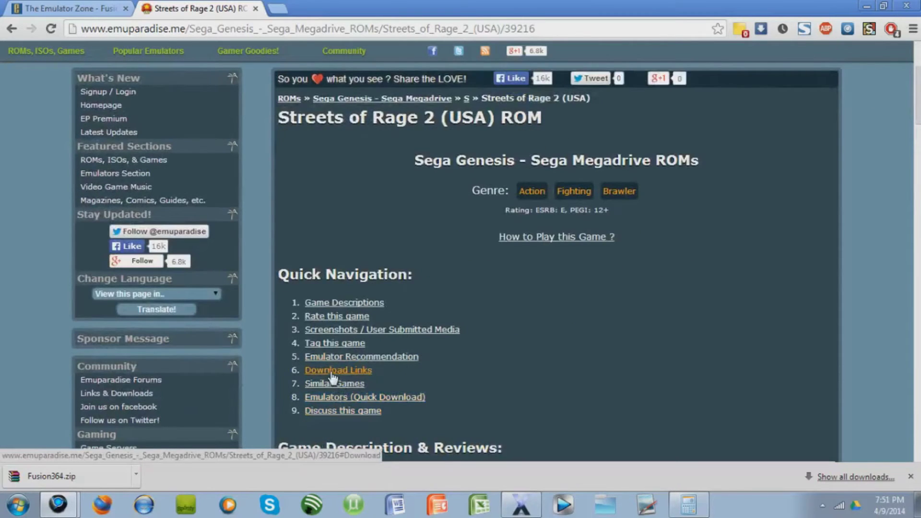
# - Reach the Direct Download link and save the Streets of Rage 2 (USA) zip to the desktop
pyautogui.click(331, 372)
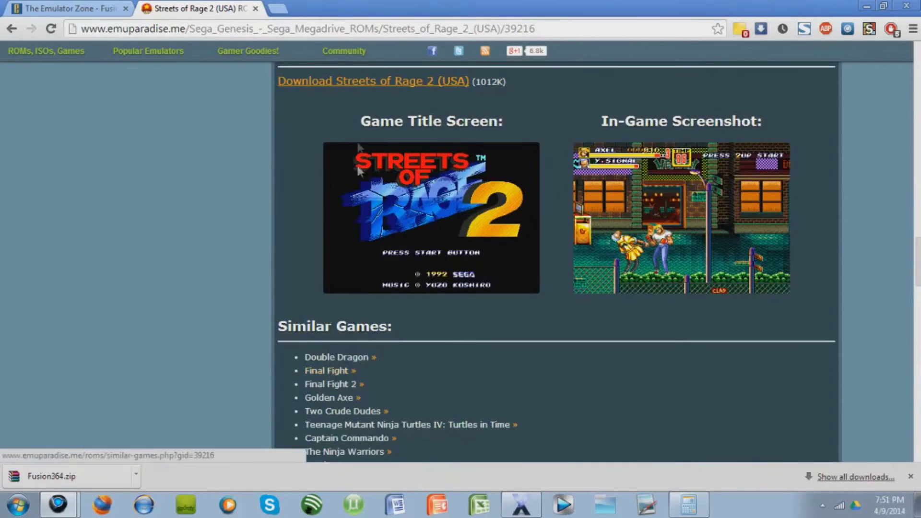
pyautogui.click(344, 83)
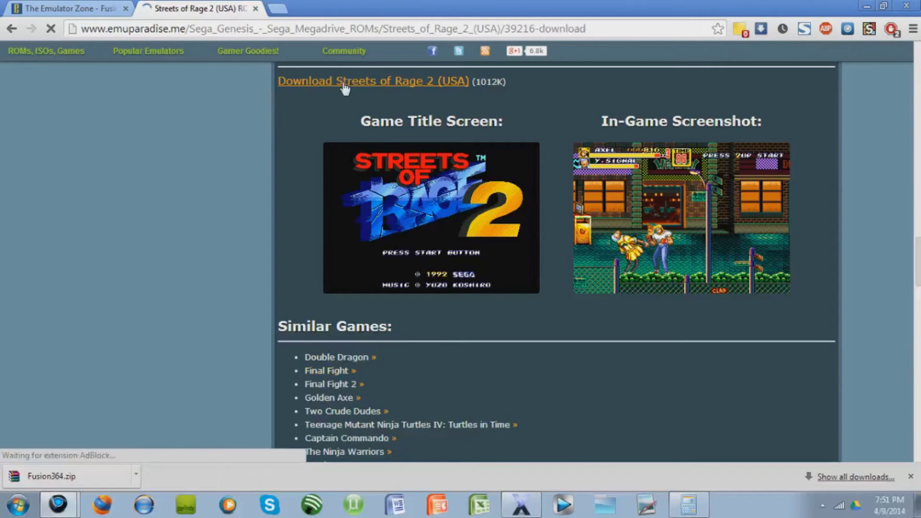
pyautogui.scroll(-1, 367, 173)
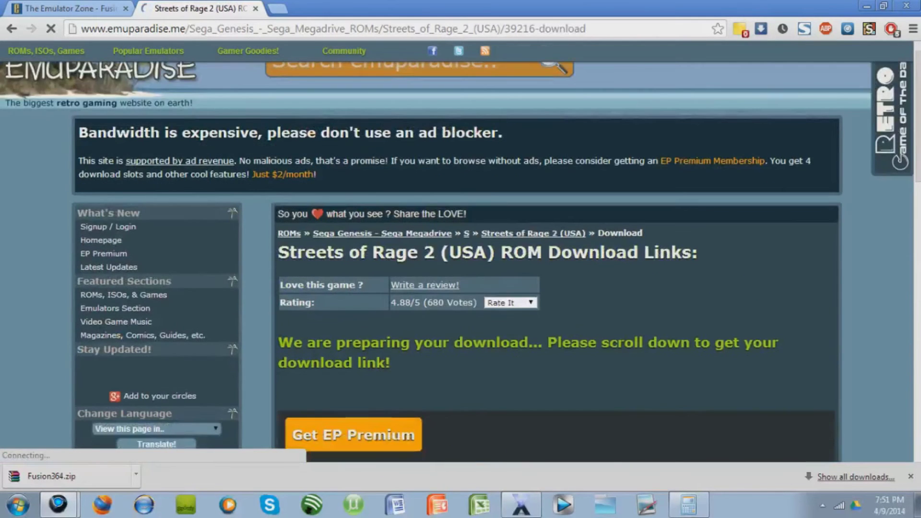
pyautogui.scroll(-3, 398, 257)
pyautogui.scroll(-2, 408, 334)
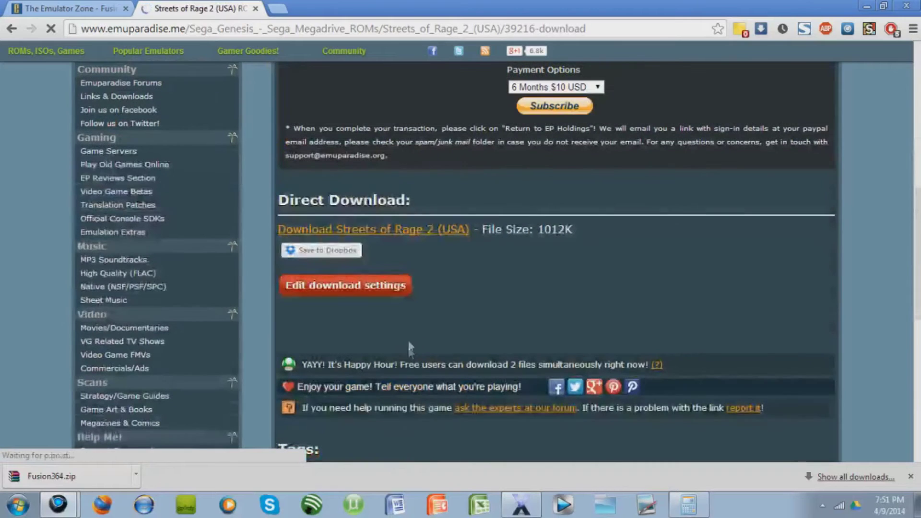
pyautogui.click(420, 231)
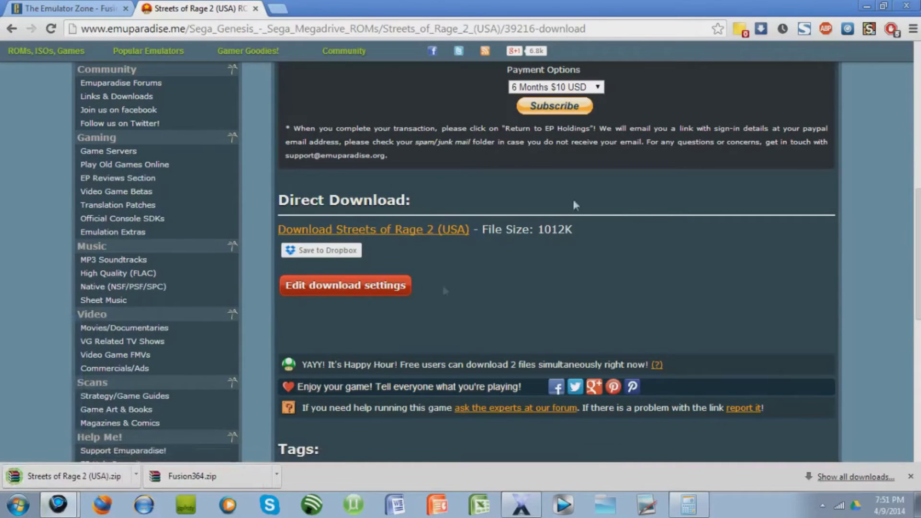
# - Arrange the two zips on the desktop and extract Fusion364.zip into a Fusion364 folder
pyautogui.click(863, 8)
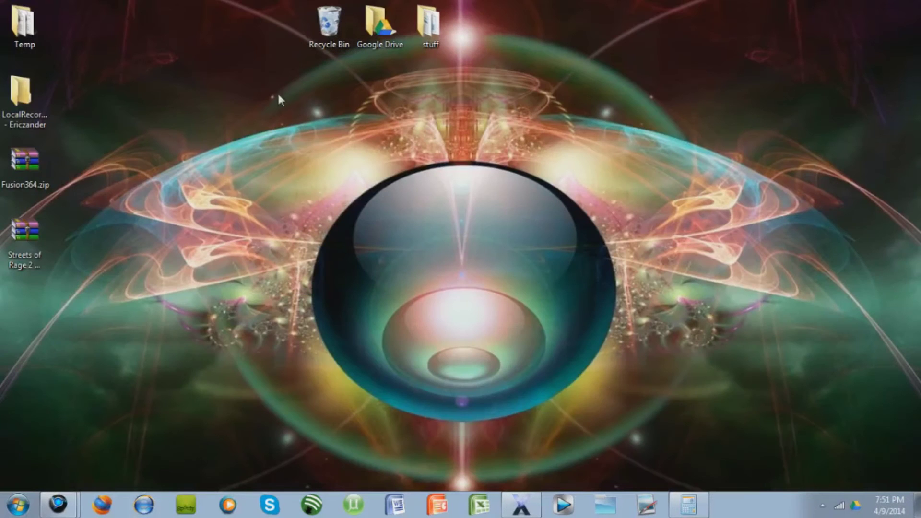
pyautogui.moveTo(93, 291); pyautogui.dragTo(15, 148)
pyautogui.moveTo(45, 188); pyautogui.dragTo(301, 193)
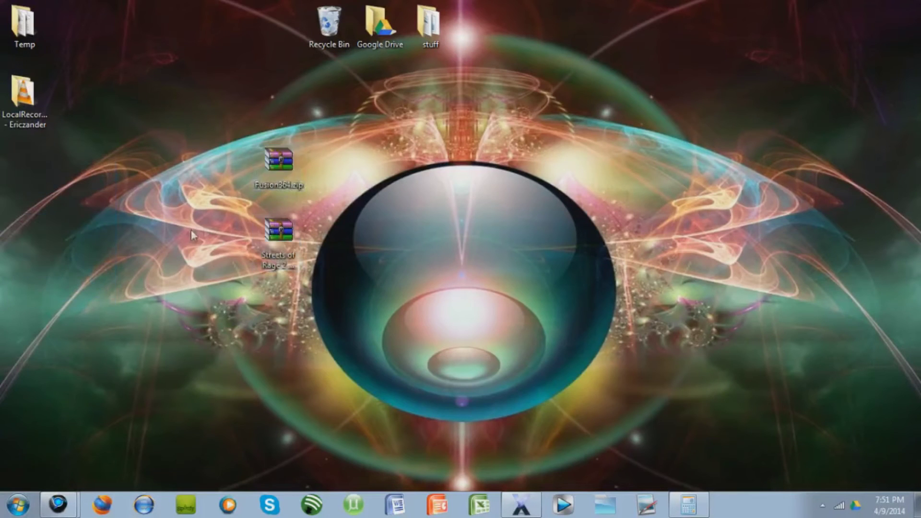
pyautogui.moveTo(267, 160); pyautogui.dragTo(368, 159)
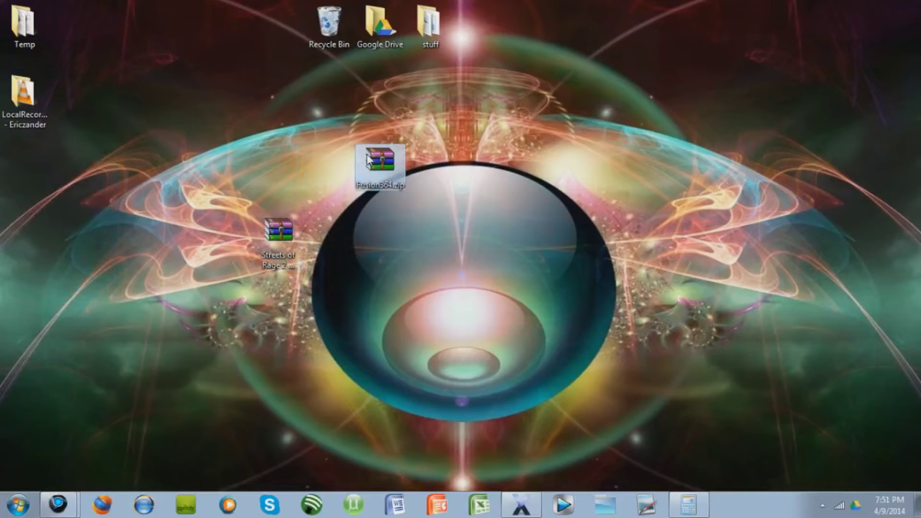
pyautogui.rightClick(367, 160)
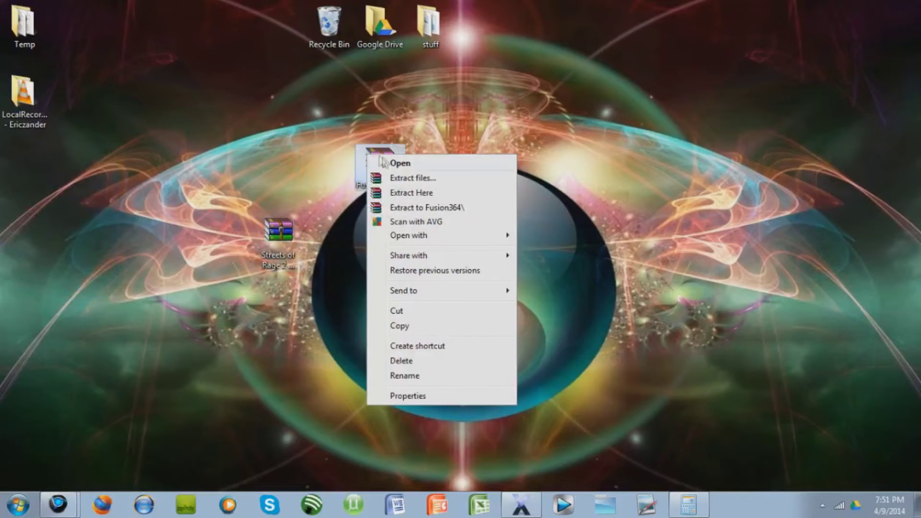
pyautogui.click(404, 194)
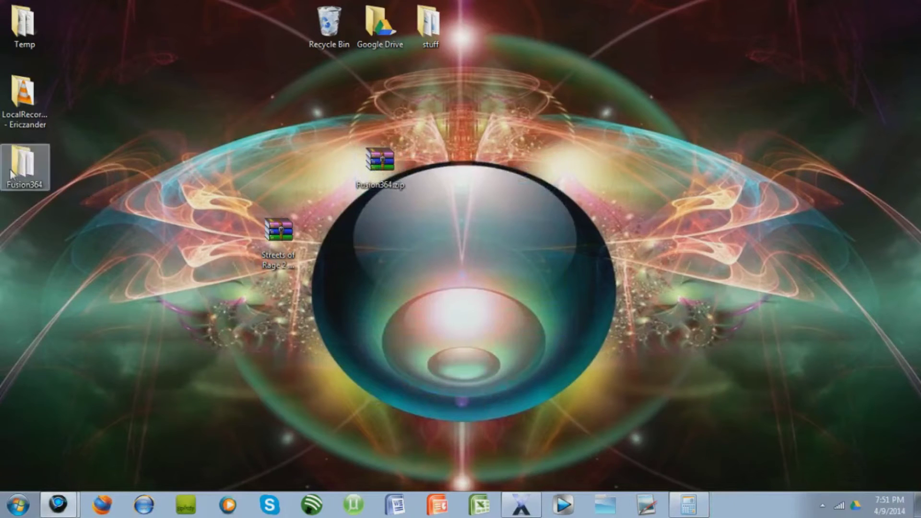
pyautogui.moveTo(12, 172)
pyautogui.mouseDown()
pyautogui.moveTo(236, 148)
pyautogui.moveTo(205, 193)
pyautogui.mouseUp()
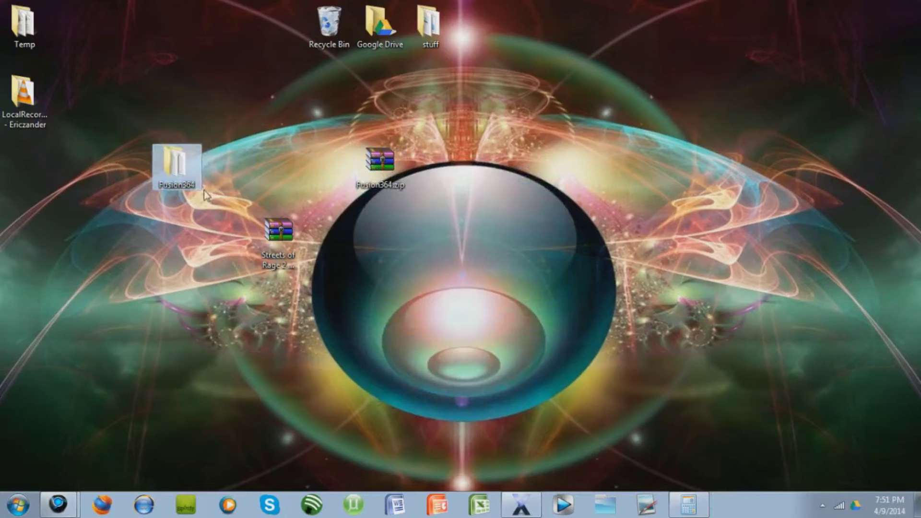
# - Extract the Streets of Rage 2 zip to a .md ROM on the desktop and enter the Fusion364 folder
pyautogui.rightClick(293, 242)
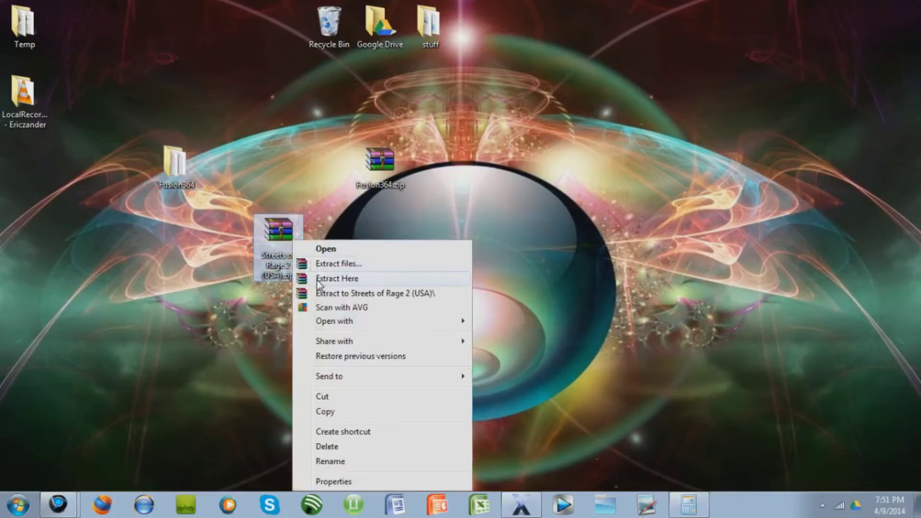
pyautogui.click(337, 278)
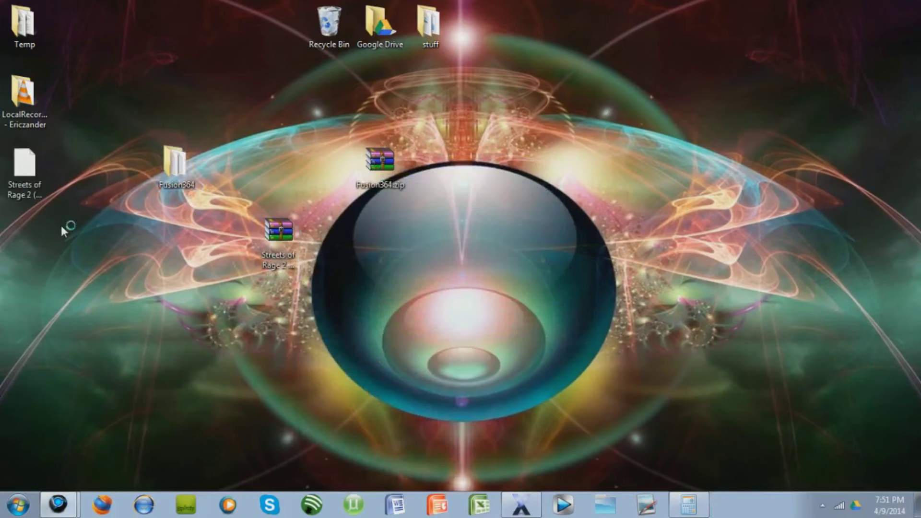
pyautogui.click(25, 169)
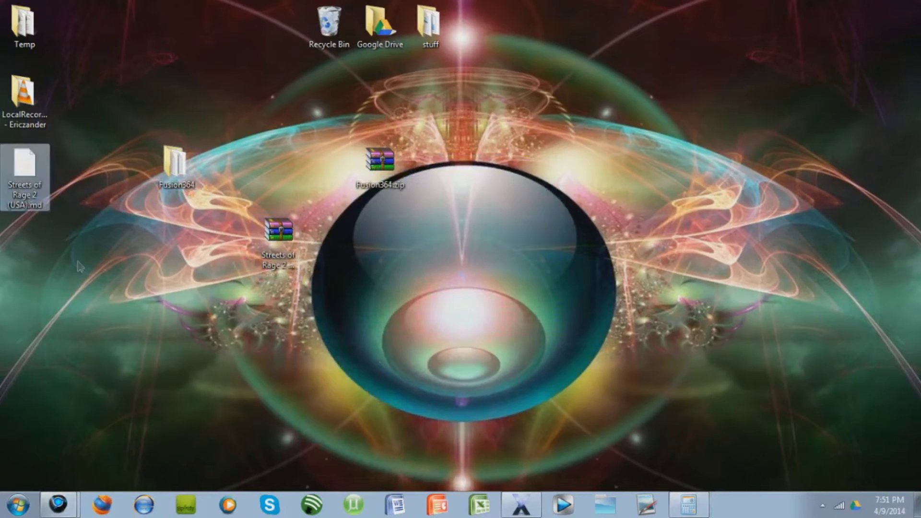
pyautogui.click(180, 166)
pyautogui.doubleClick(180, 166)
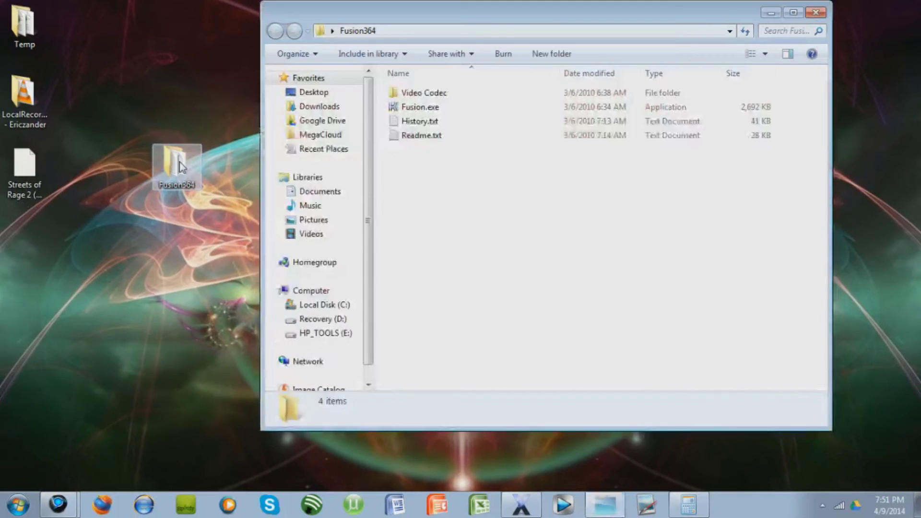
# - Run Fusion.exe past the security warning and move its window clear of the desktop icons
pyautogui.doubleClick(451, 109)
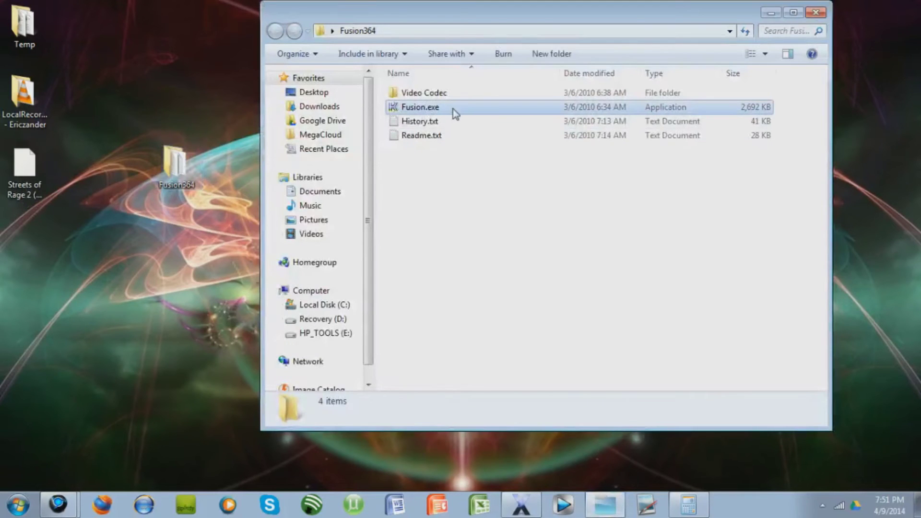
pyautogui.click(512, 266)
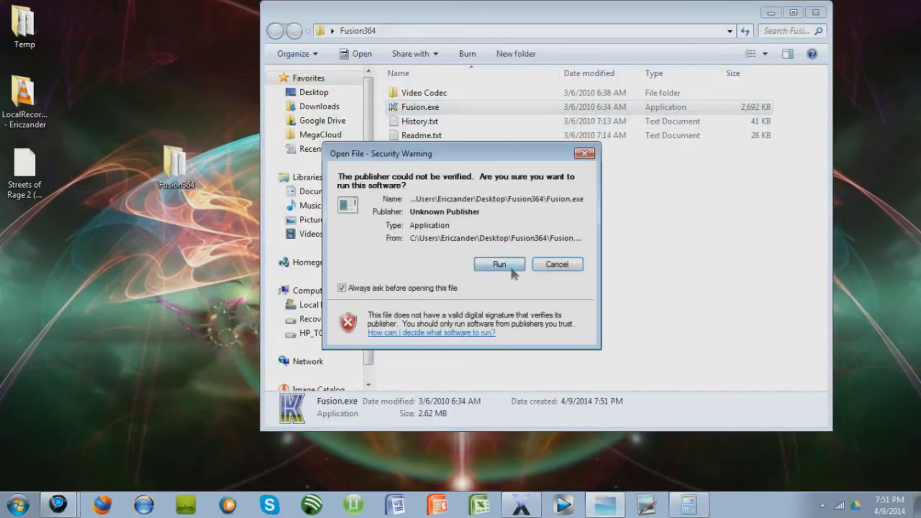
pyautogui.moveTo(162, 34); pyautogui.dragTo(420, 46)
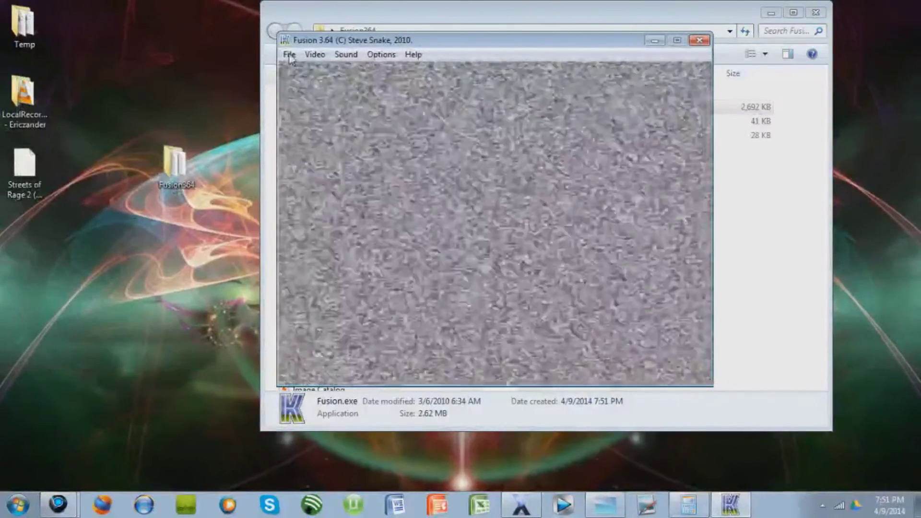
# - Load Streets of Rage 2 (USA).md via File > Load Genesis/32X ROM so the SEGA logo boots
pyautogui.click(288, 56)
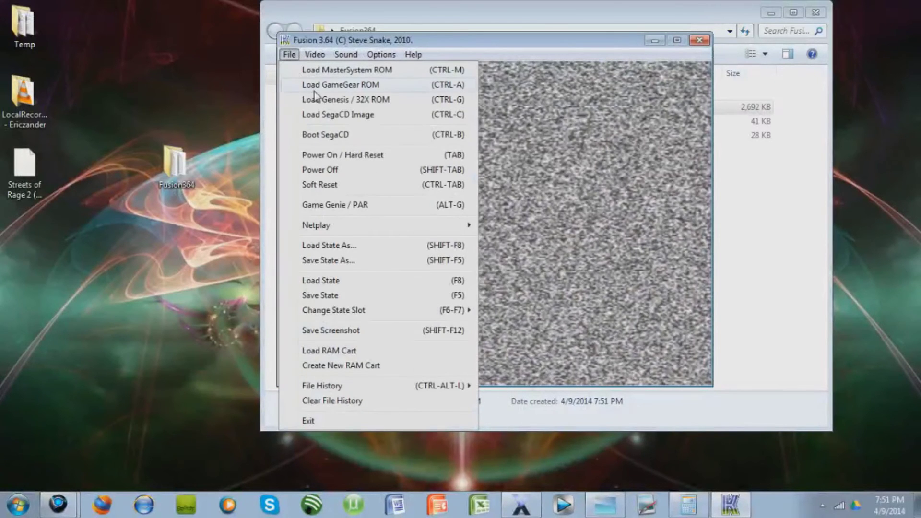
pyautogui.click(321, 101)
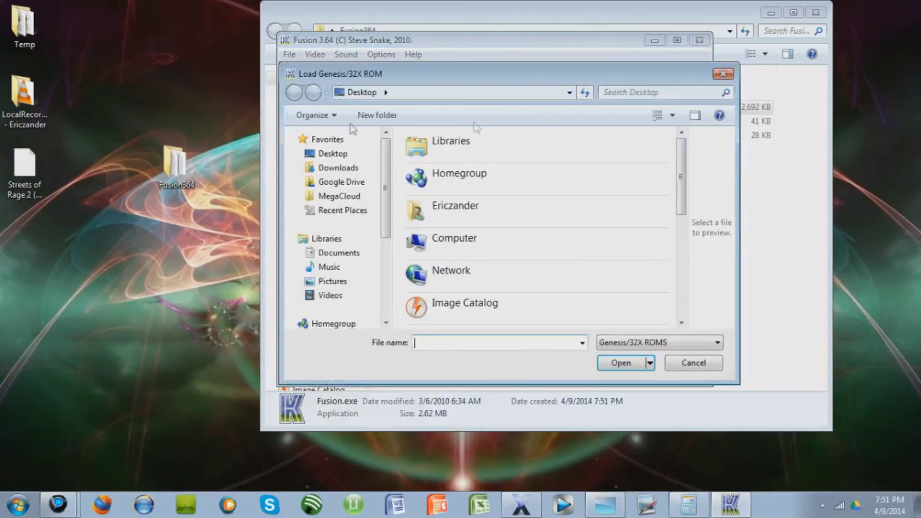
pyautogui.moveTo(680, 169); pyautogui.dragTo(686, 273)
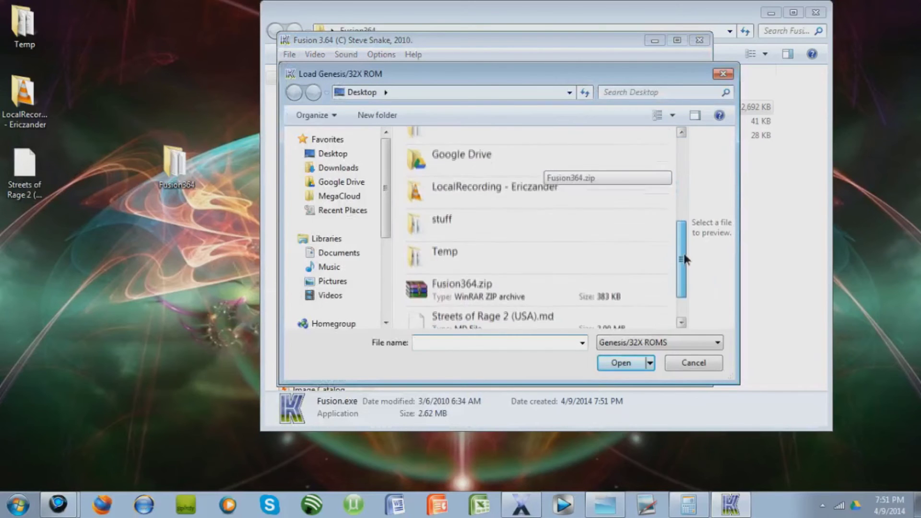
pyautogui.click(555, 273)
pyautogui.click(632, 366)
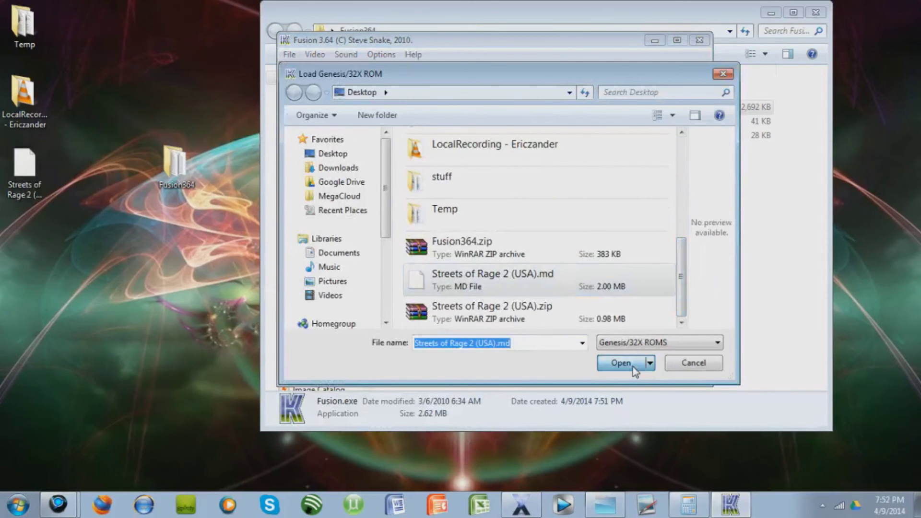
pyautogui.click(632, 366)
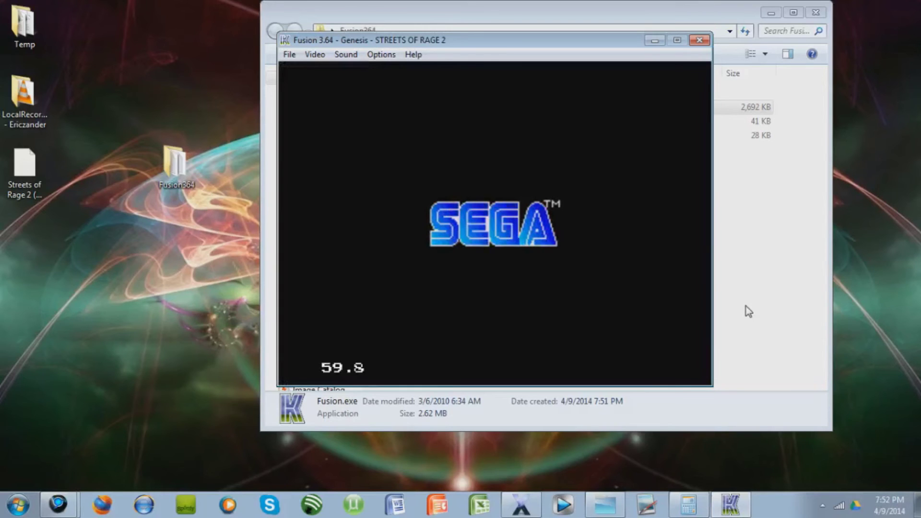
# - Review the emulator's sound settings and dismiss them unchanged
pyautogui.click(342, 55)
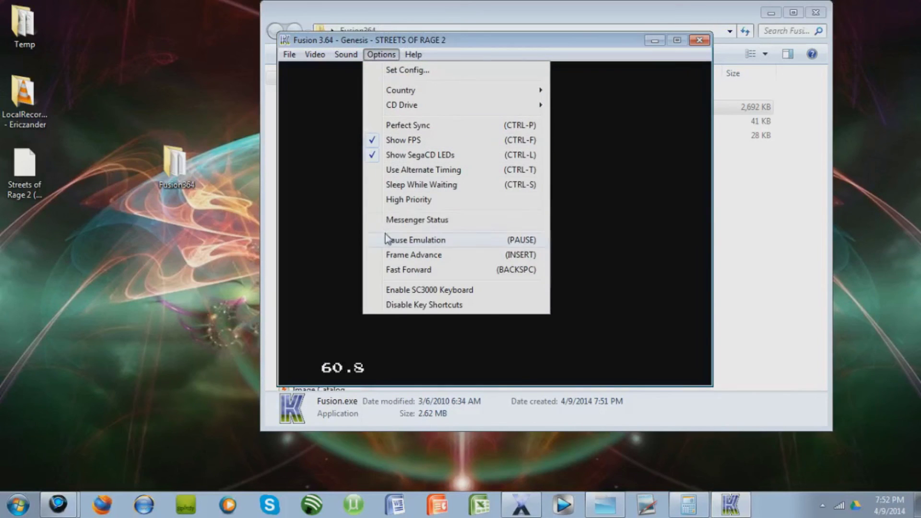
pyautogui.click(355, 228)
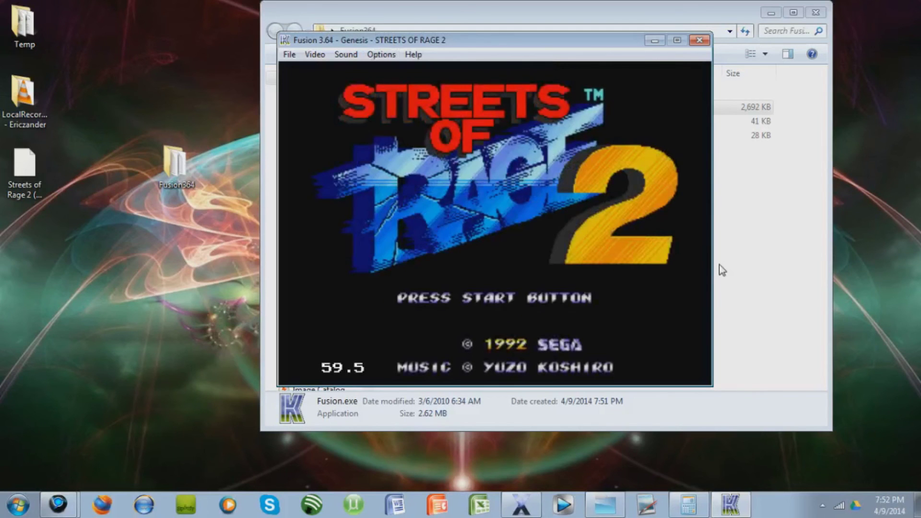
# - Start past the title screen, move the menu down to OPTIONS and enter it
pyautogui.press('Return')
pyautogui.press('Down')
pyautogui.press('Down')
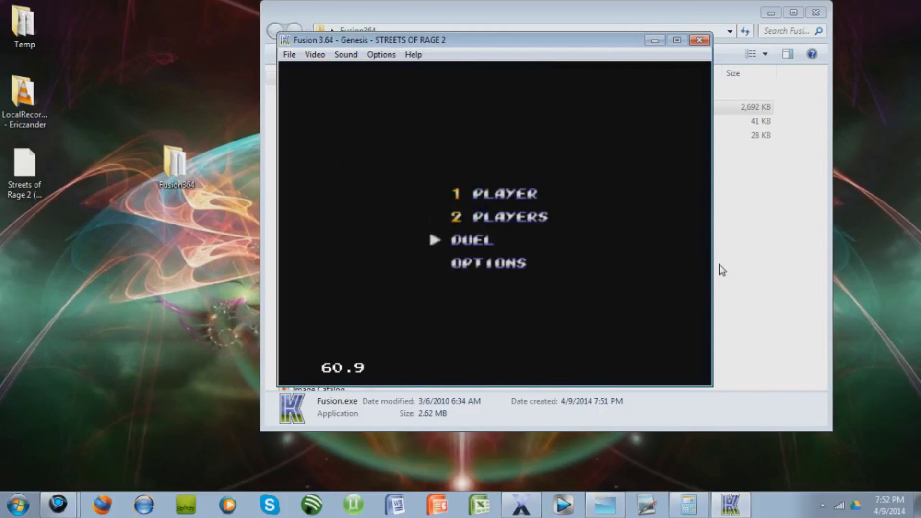
pyautogui.press('Down')
pyautogui.press('Return')
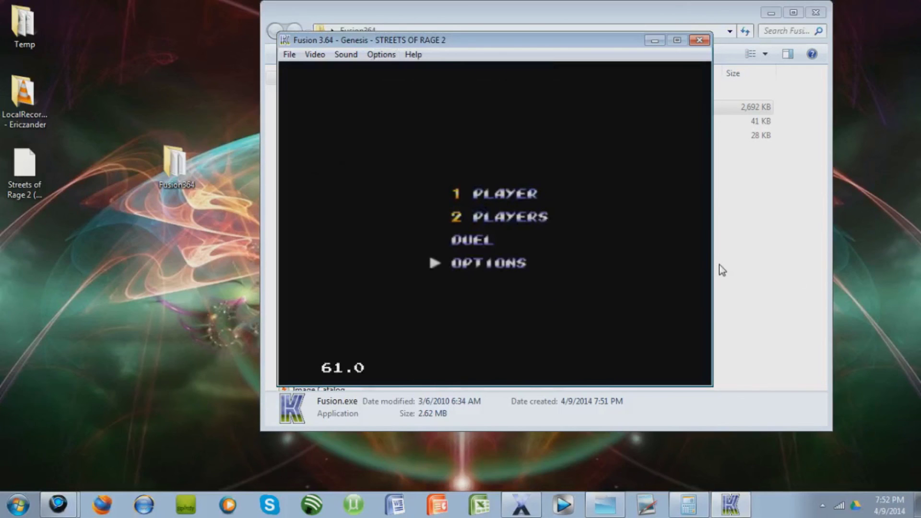